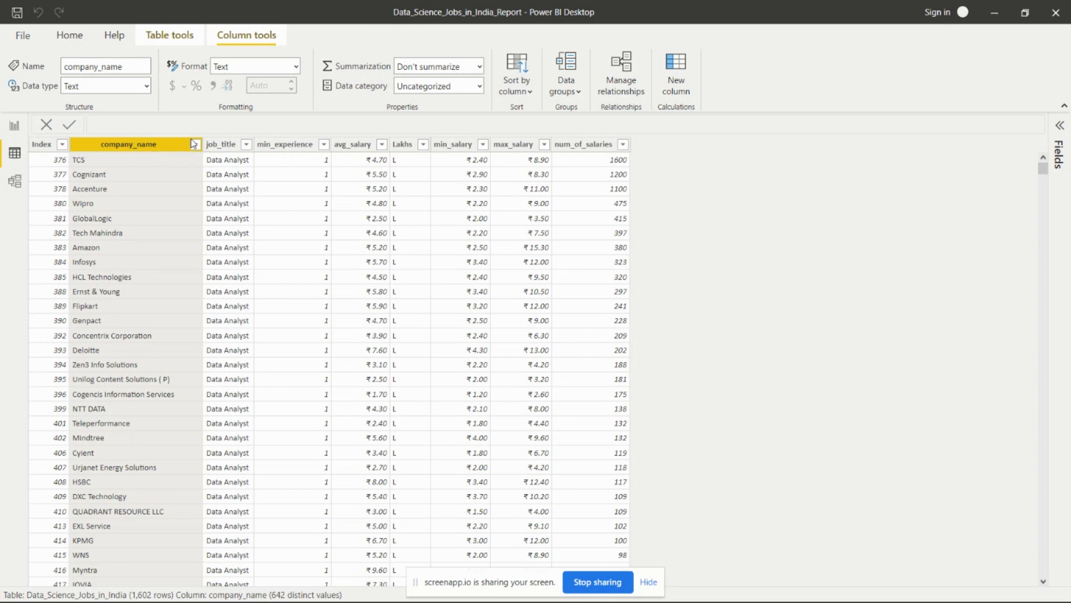
Check the job_title column's filter options, then go to the report page and select the Job Title slicer.
left_click(246, 145)
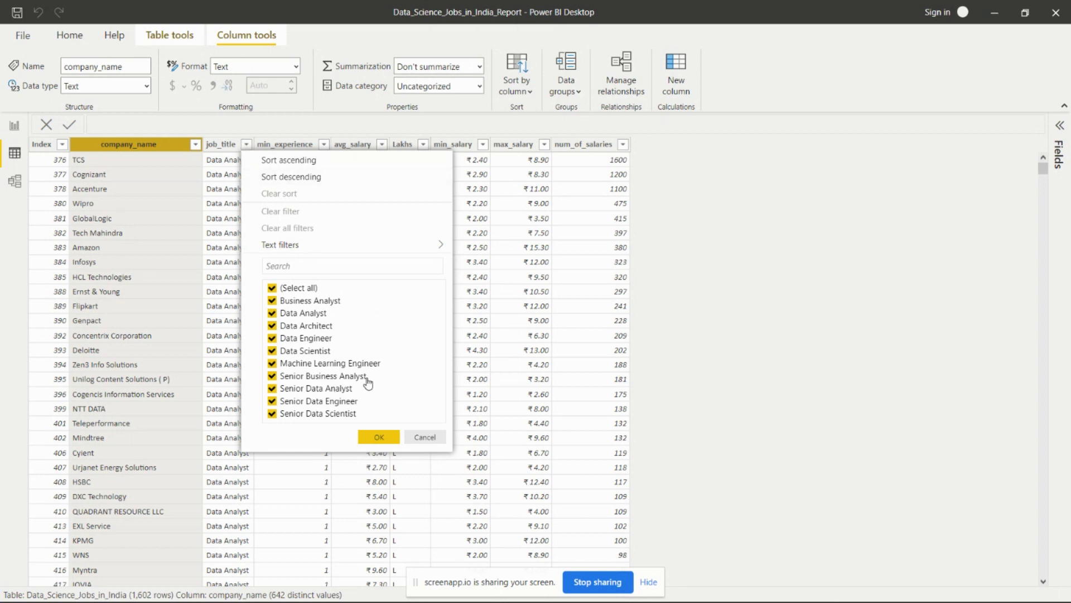
left_click(378, 437)
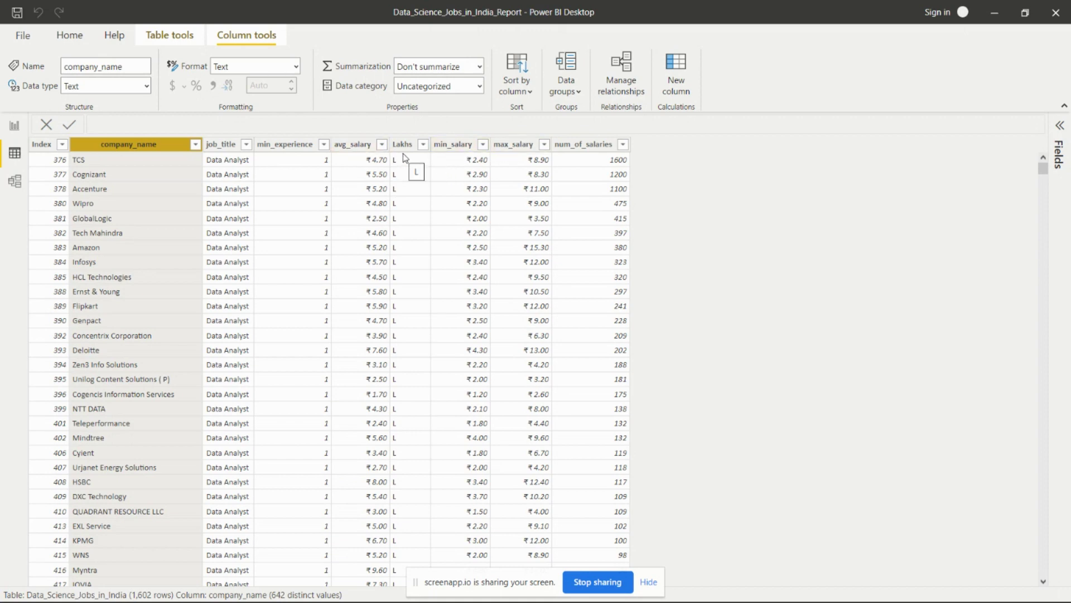
left_click(15, 126)
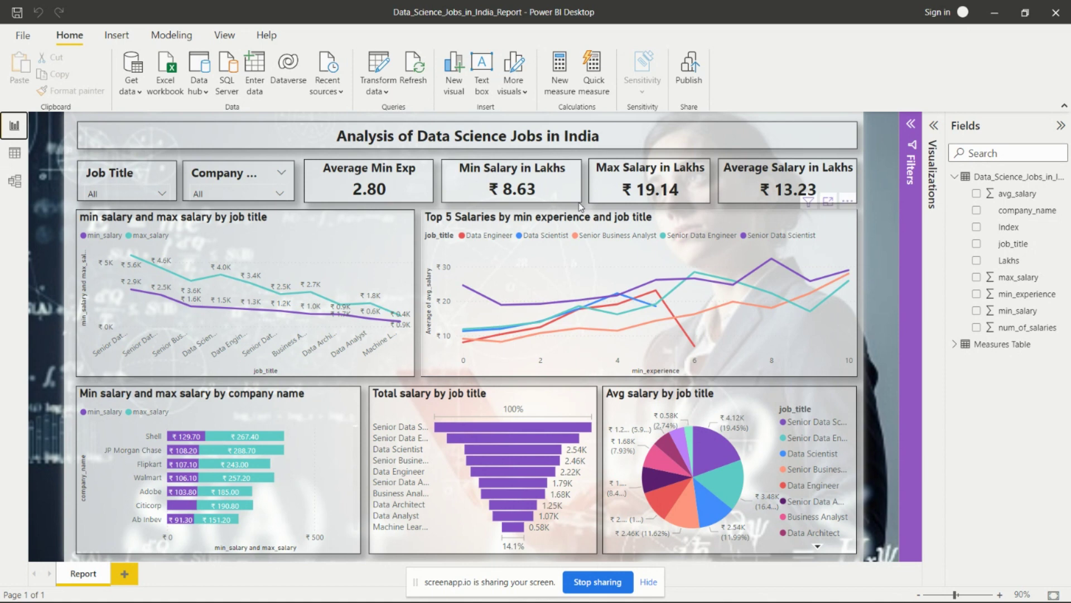
left_click(649, 140)
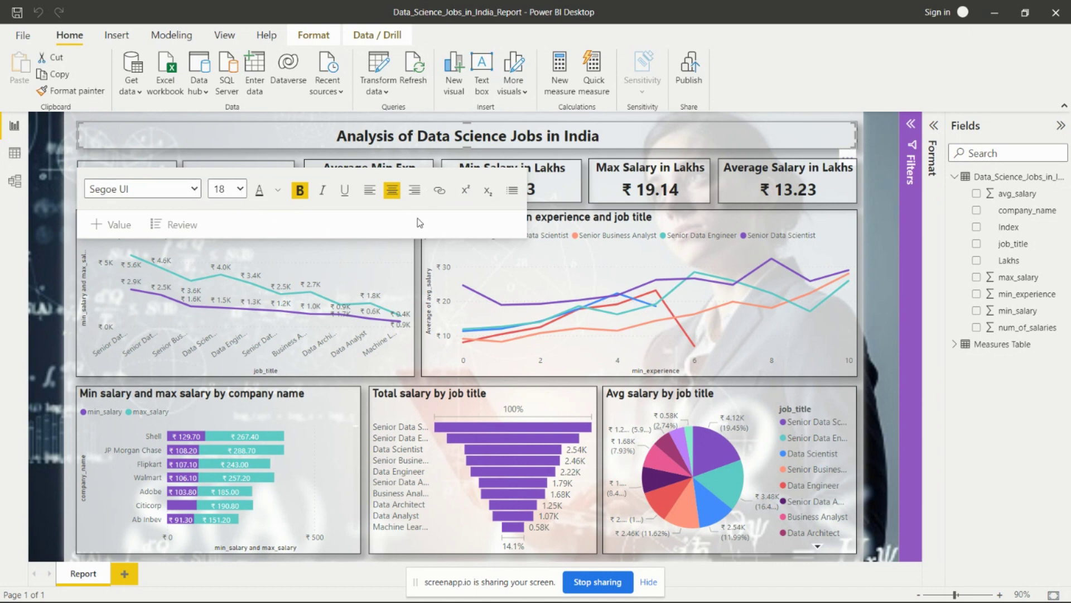
left_click(604, 153)
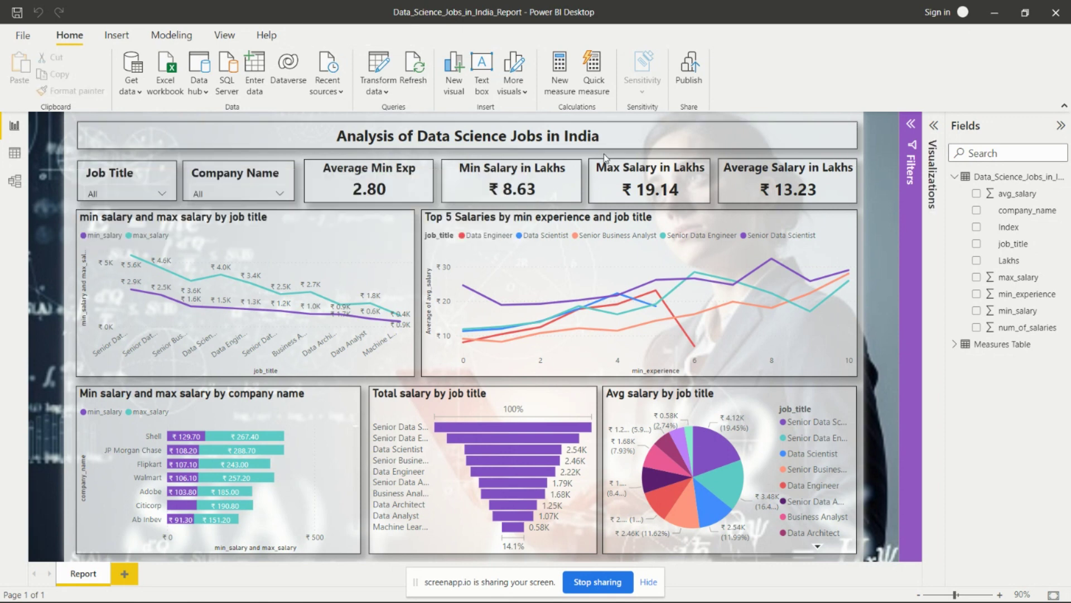
left_click(107, 173)
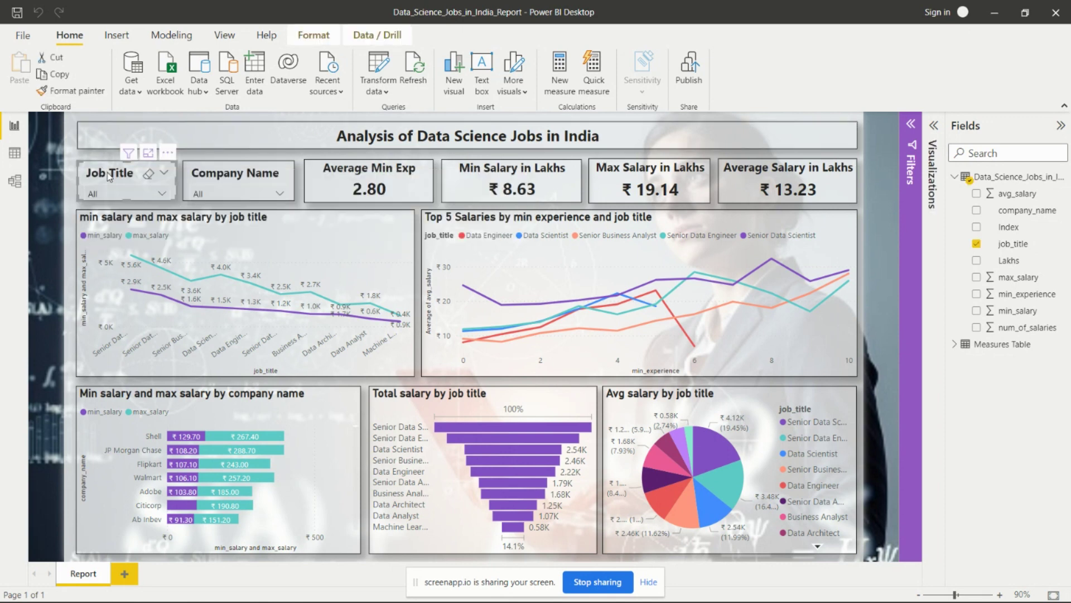
Show the Job Title slicer's job_title field and try then clear a Data Analyst filter.
left_click(934, 126)
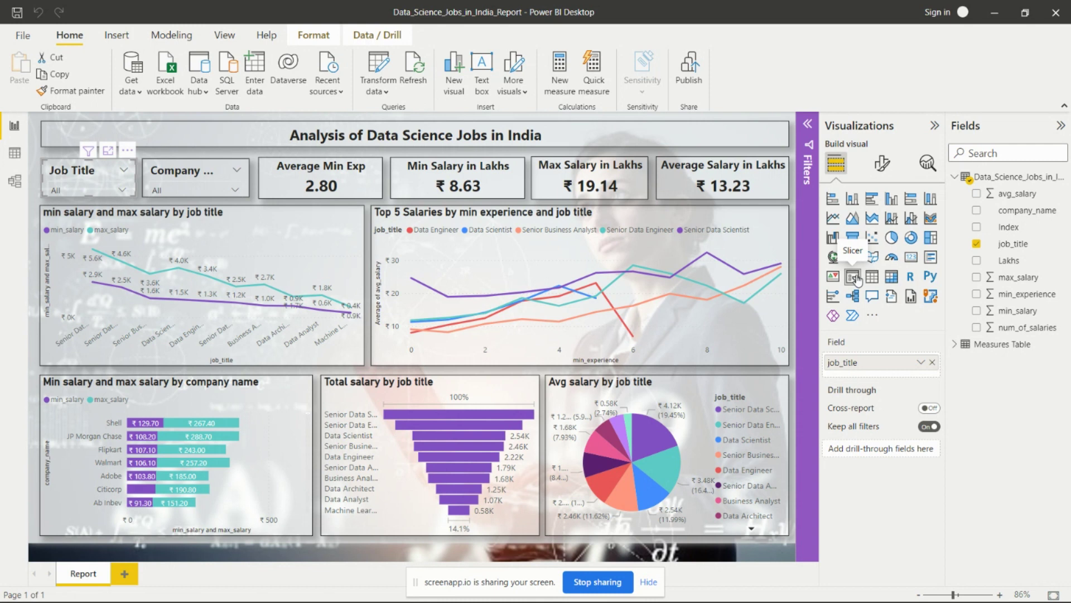
left_click(75, 191)
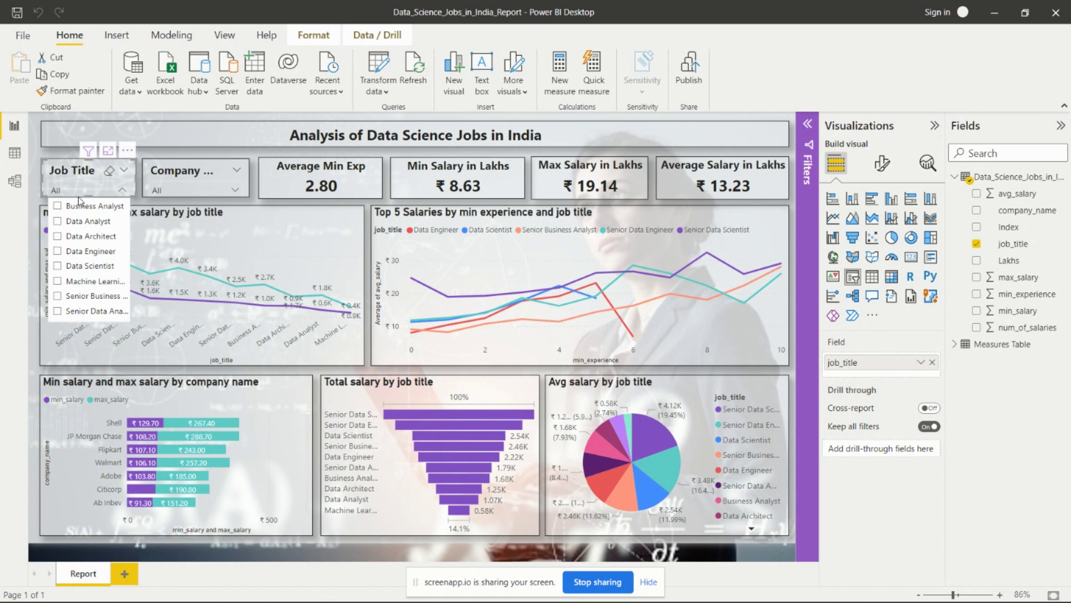
left_click(57, 223)
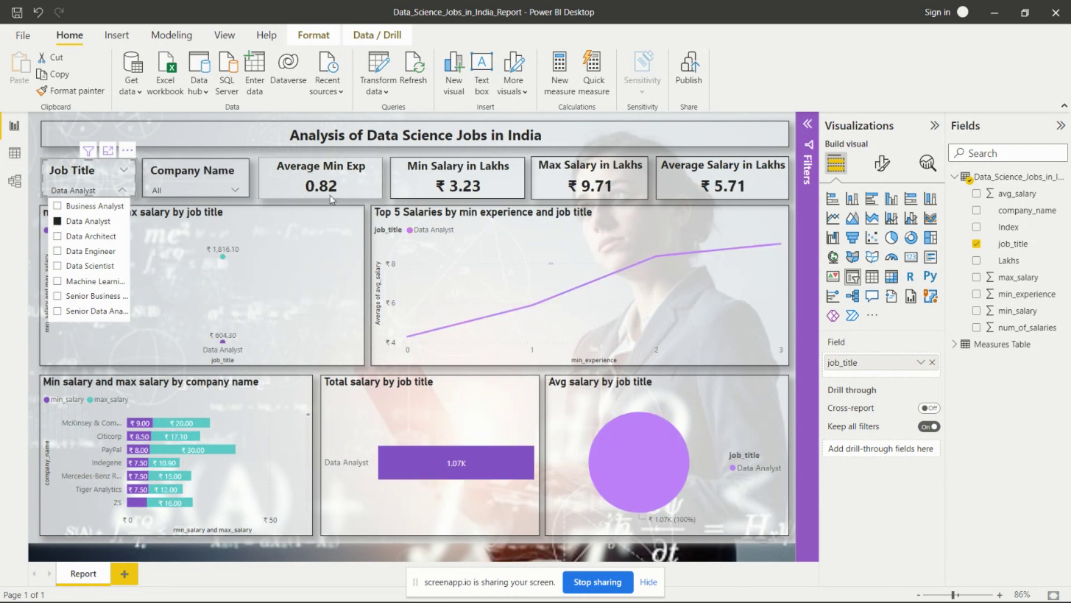
left_click(66, 222)
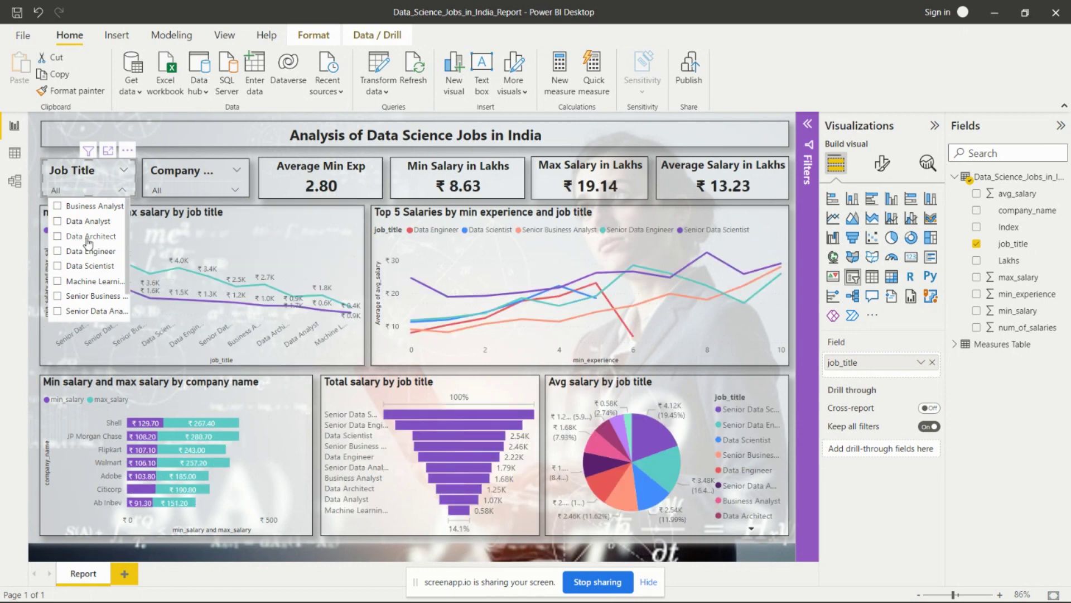
left_click(196, 189)
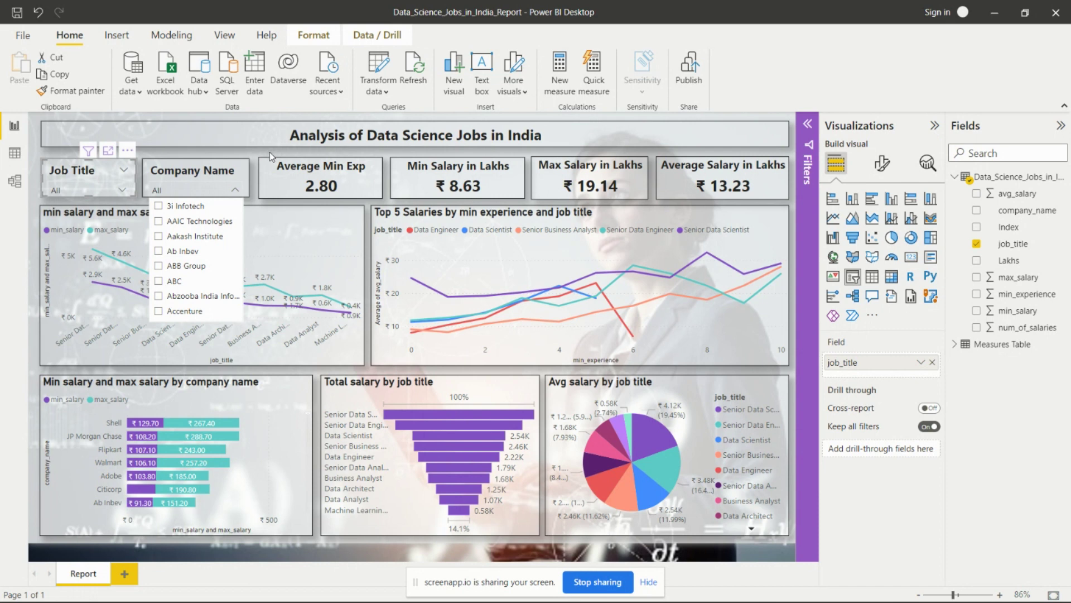
Apply and clear a 3i Infotech company filter, then bring up the job titles list again.
left_click(159, 206)
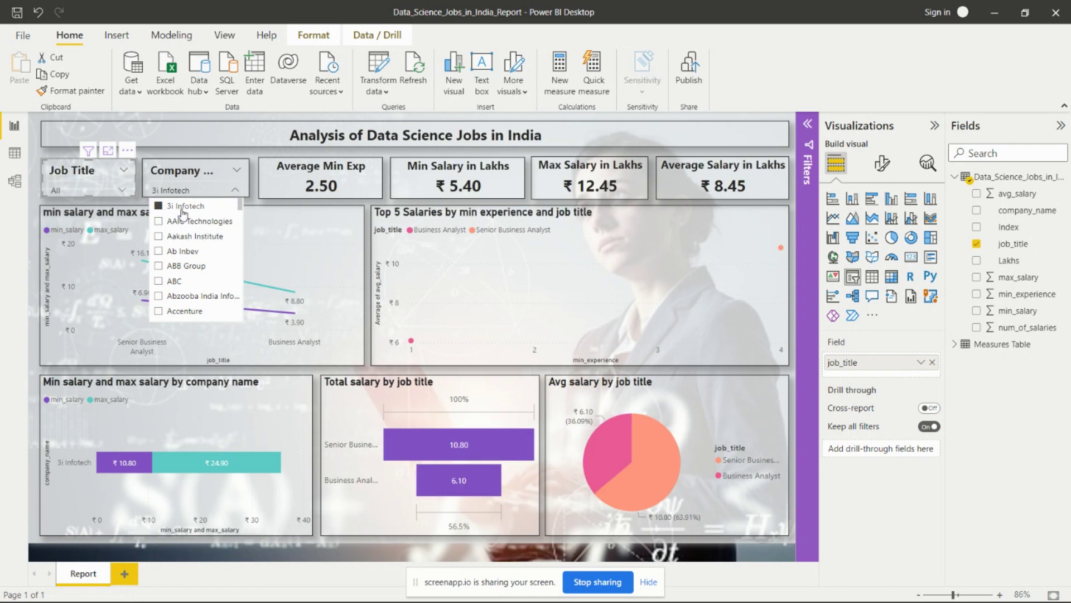
left_click(160, 207)
left_click(123, 190)
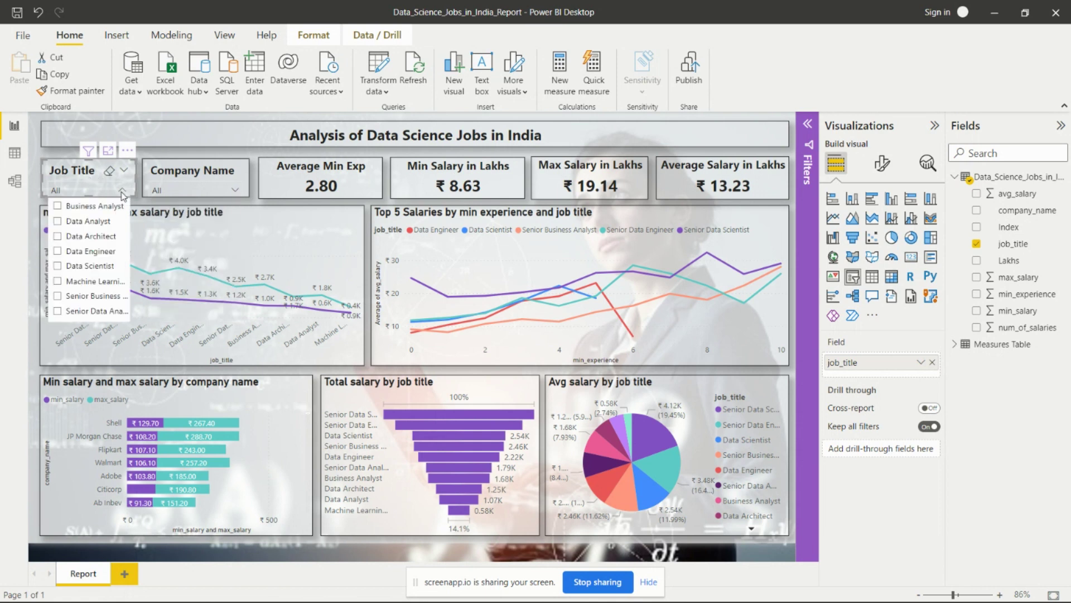
Filter to Data Analyst, Data Architect and Data Engineer, clear it, then select the Average Min Exp card.
left_click(57, 221)
left_click(58, 237)
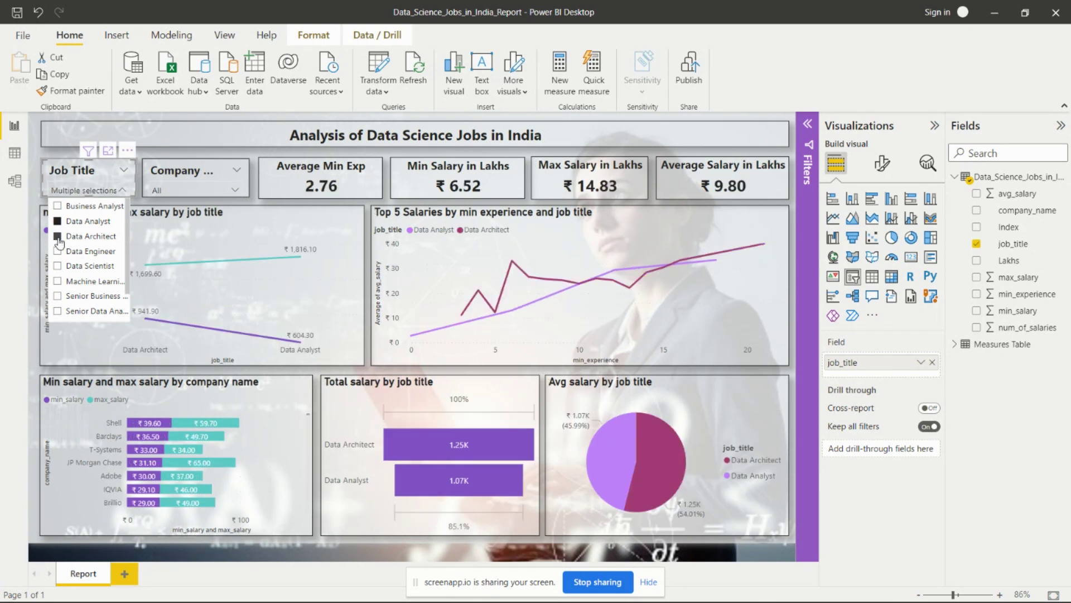
left_click(58, 251)
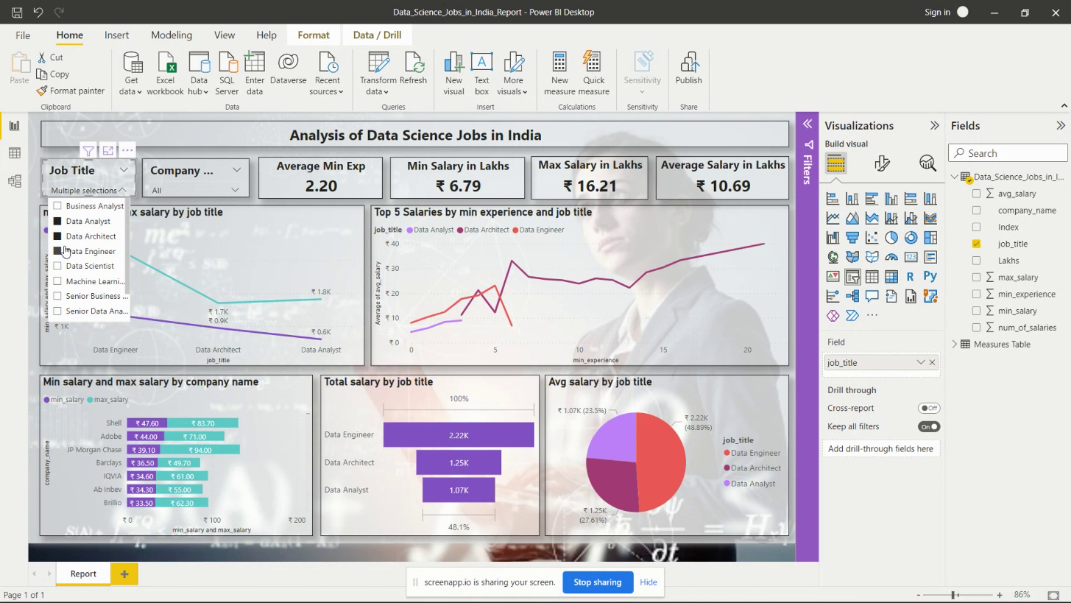
left_click(112, 169)
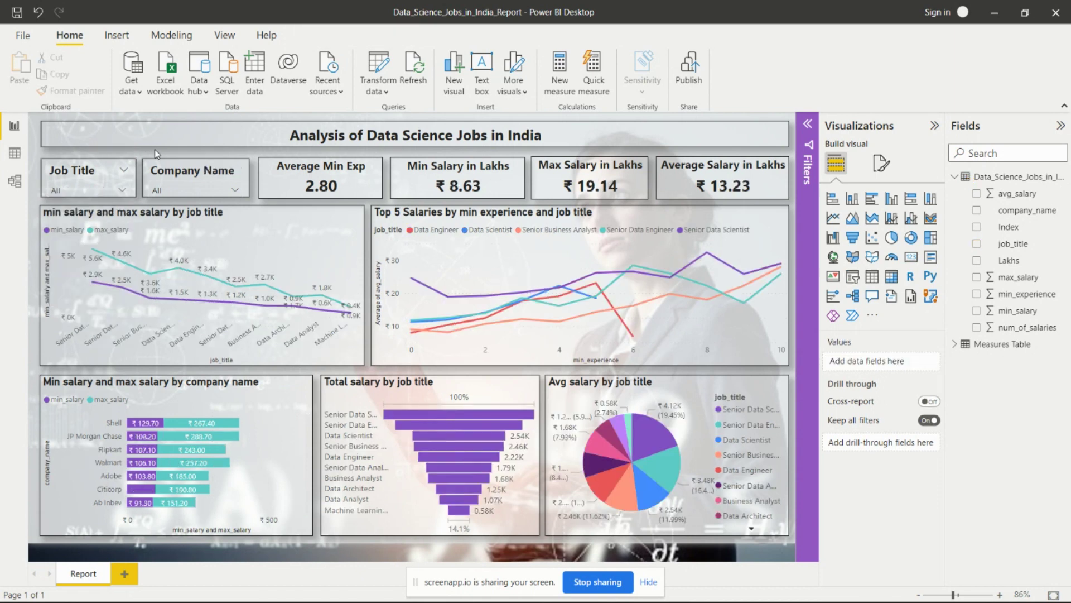
left_click(288, 181)
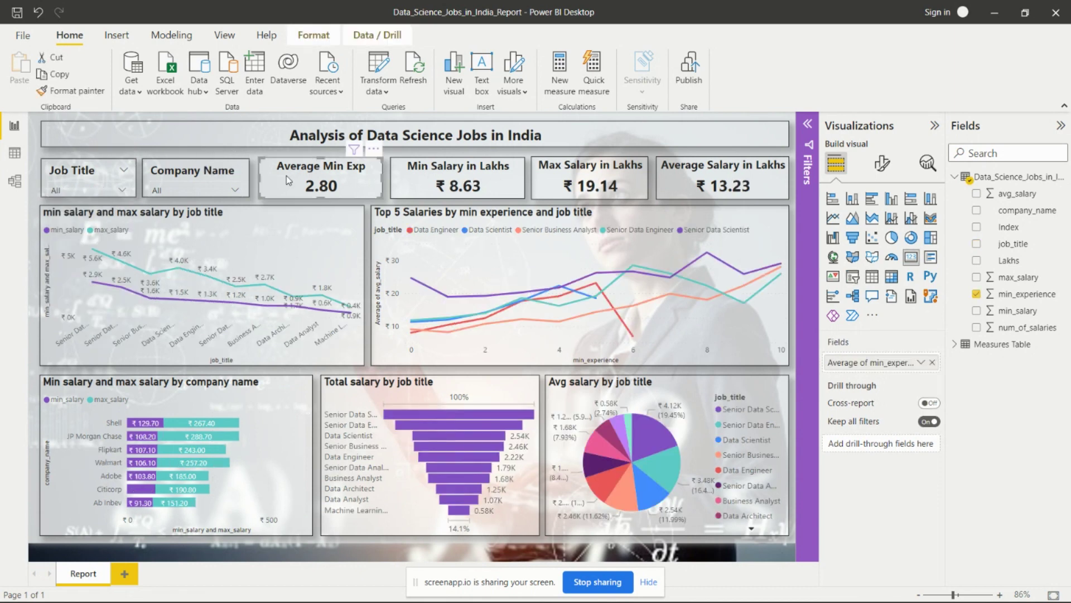
left_click(911, 257)
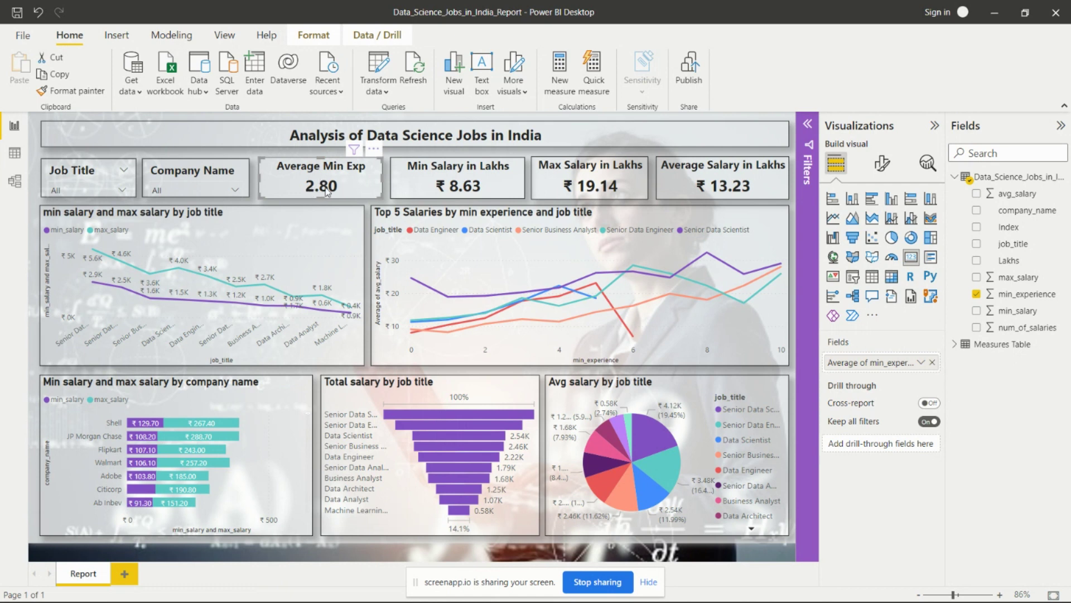
left_click(453, 177)
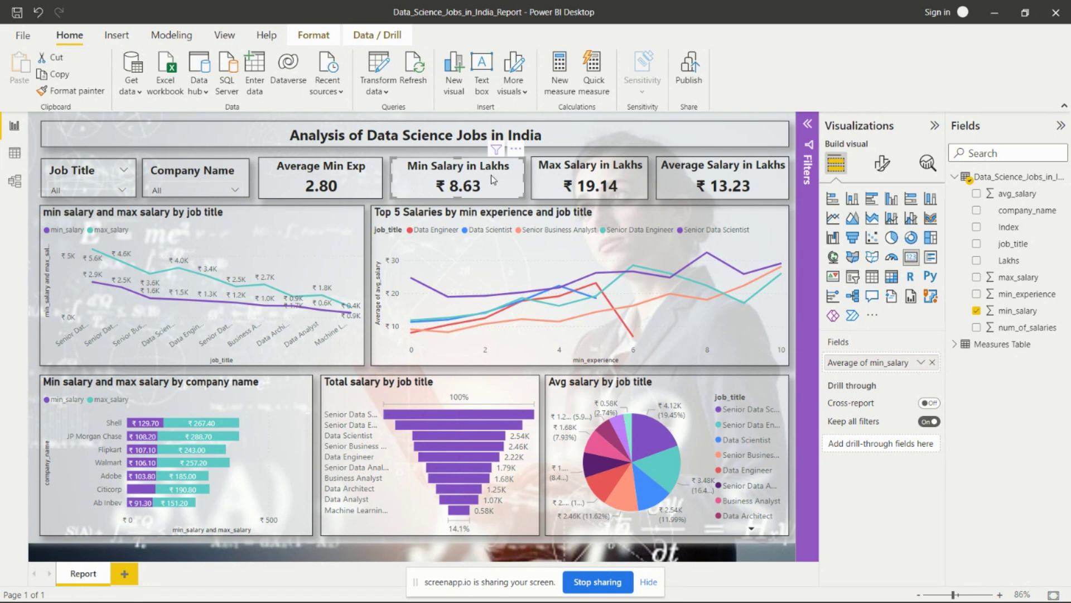
left_click(556, 187)
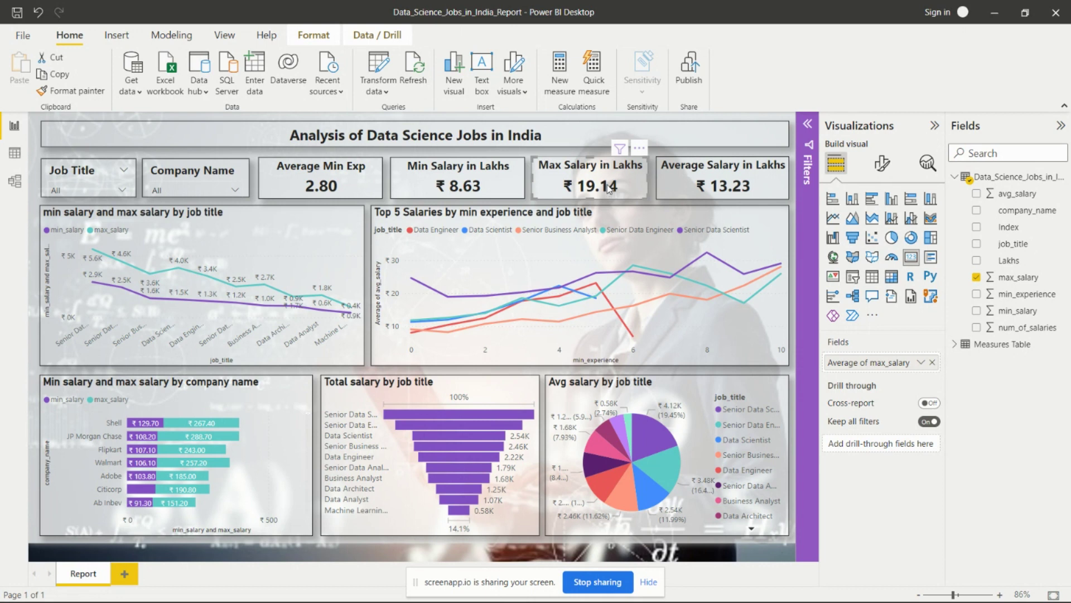
left_click(677, 186)
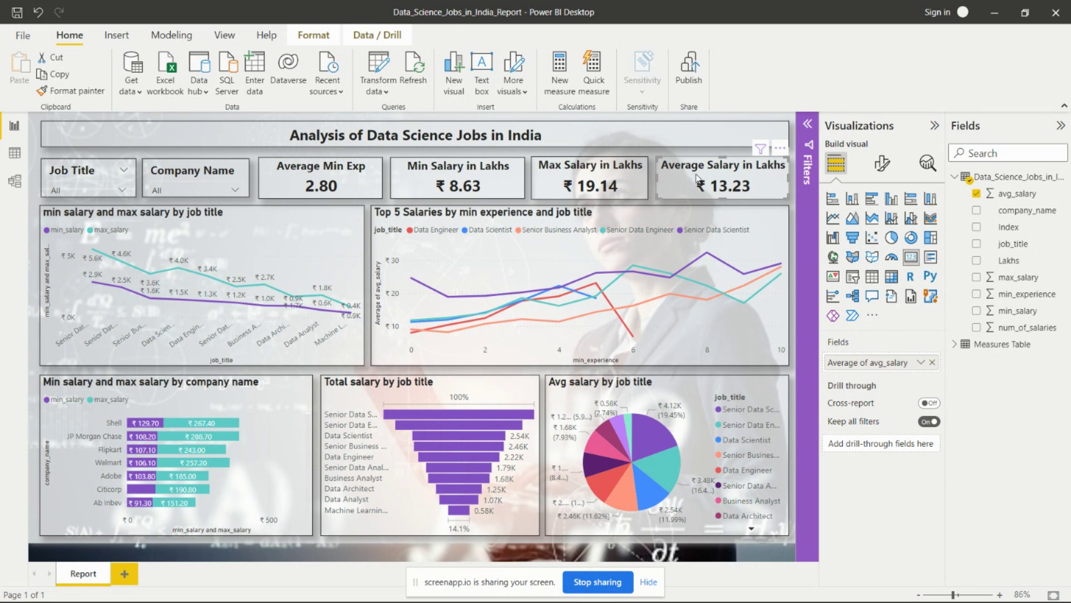
left_click(685, 150)
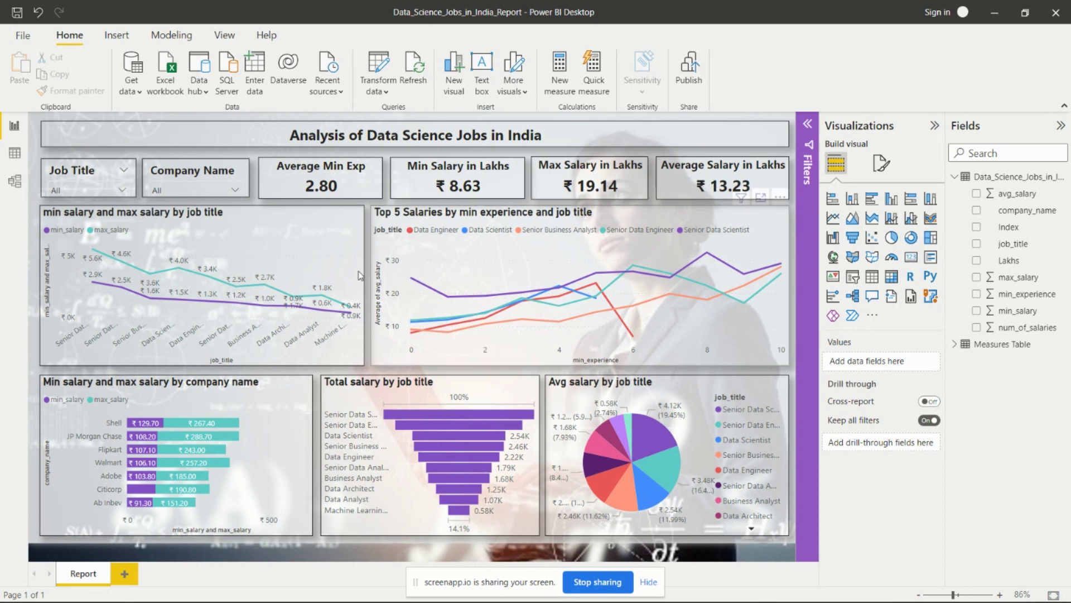
Select the min and max salary by job title line chart to reveal its job_title, min_salary and max_salary fields.
left_click(296, 227)
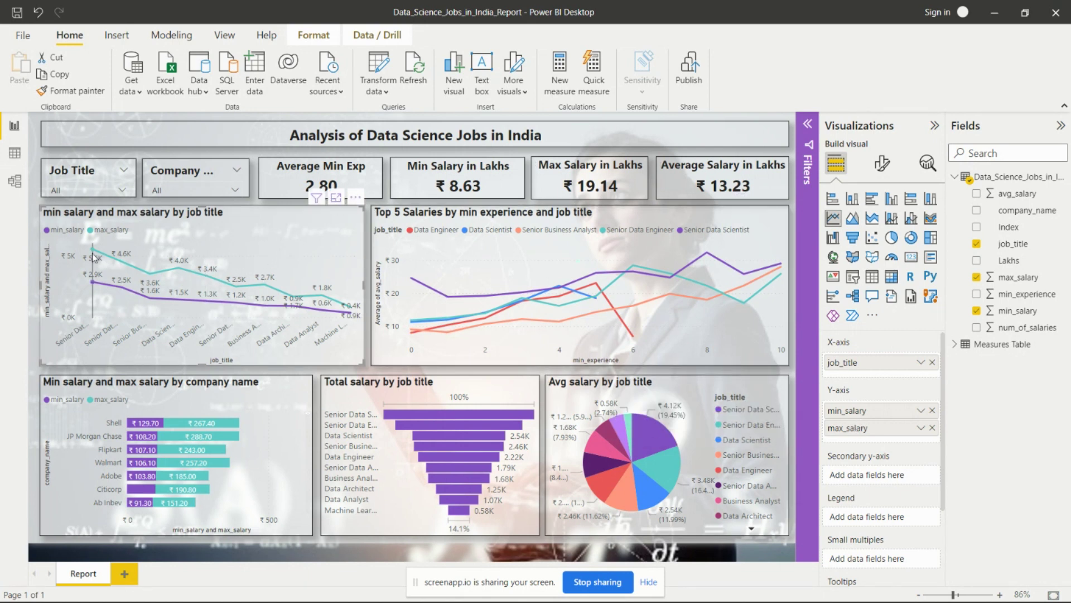
mouse_move(93, 249)
left_click(473, 246)
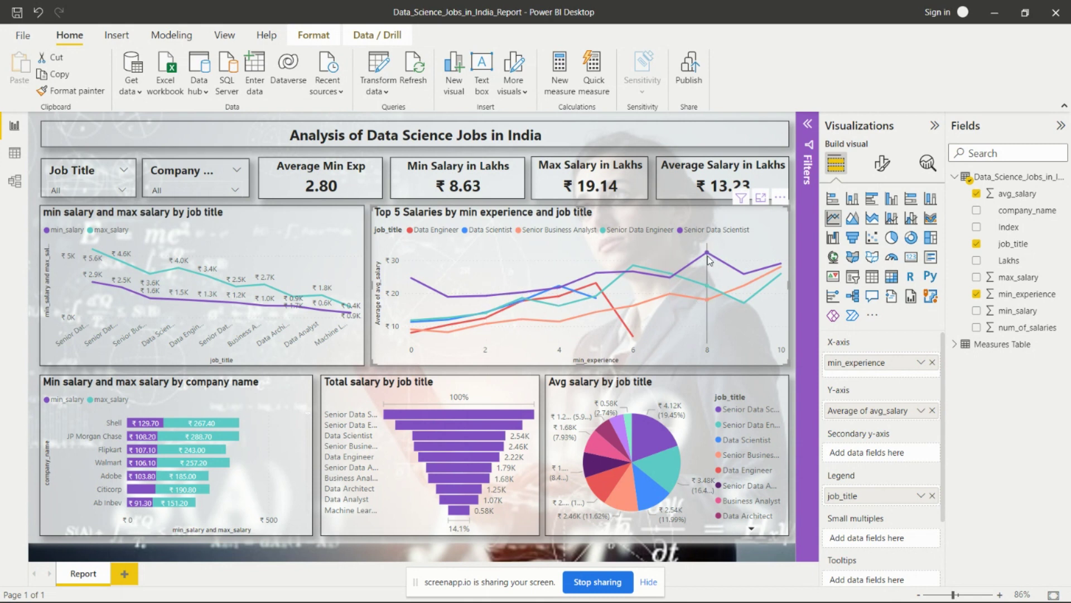
mouse_move(709, 258)
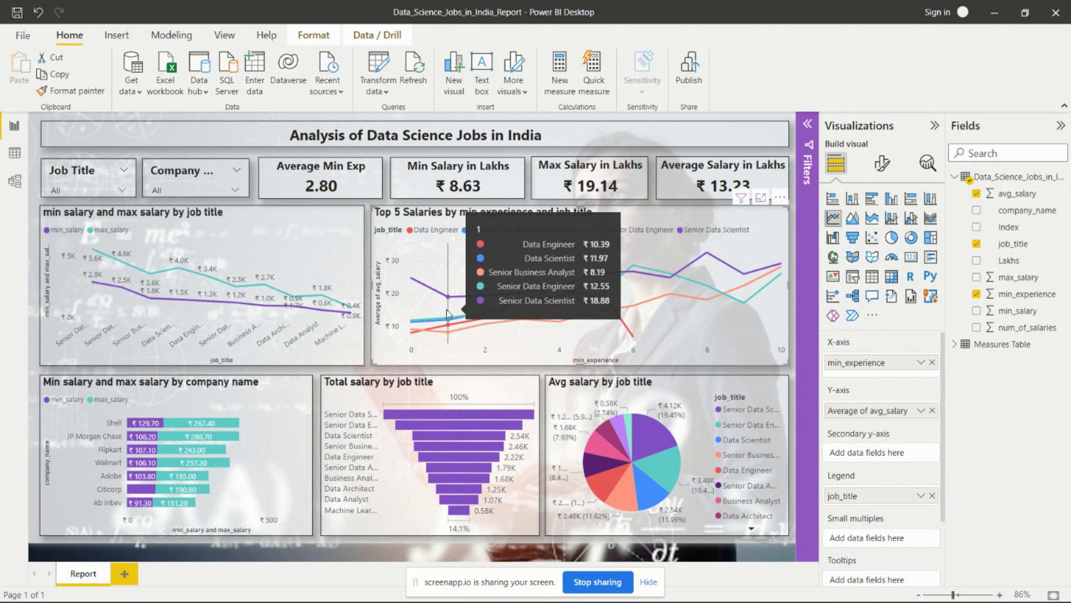
left_click(447, 371)
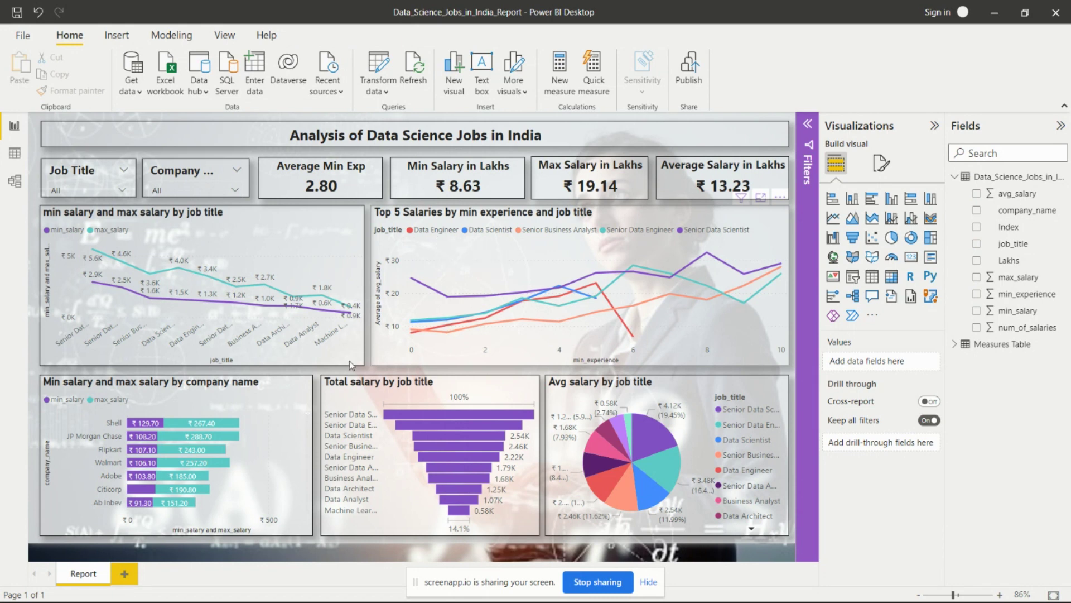
View the salary by company name bar chart full-size in focus mode, then return to the report.
left_click(247, 401)
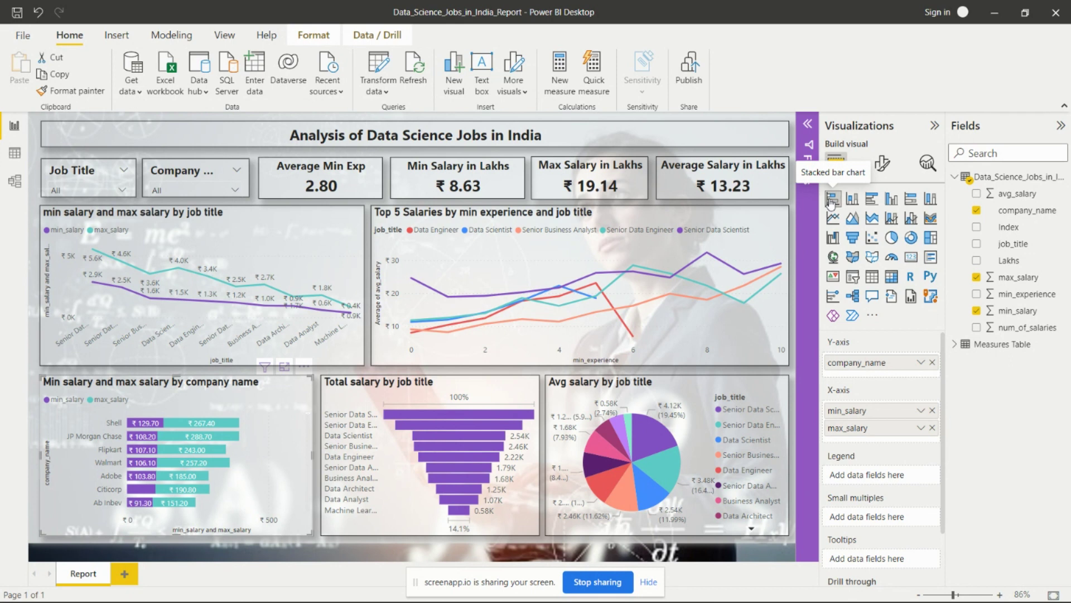
left_click(285, 367)
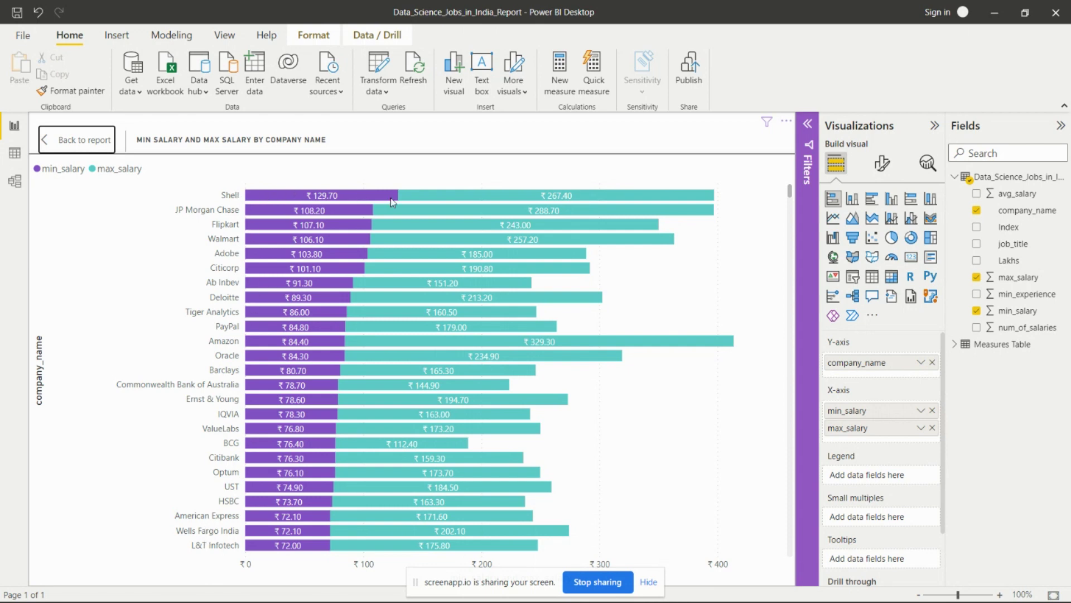
mouse_move(391, 200)
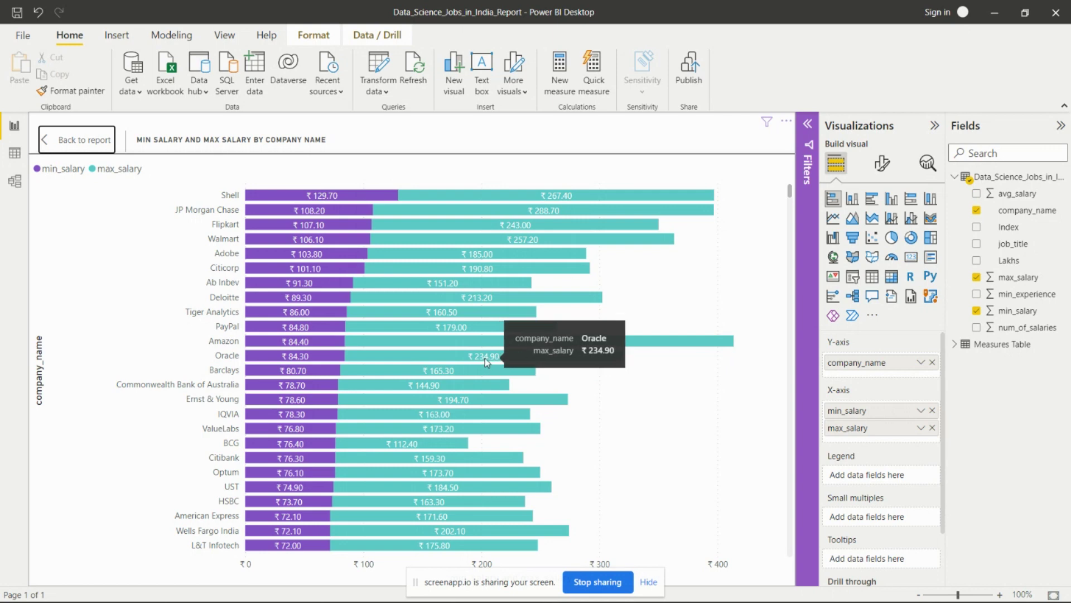
left_click(71, 145)
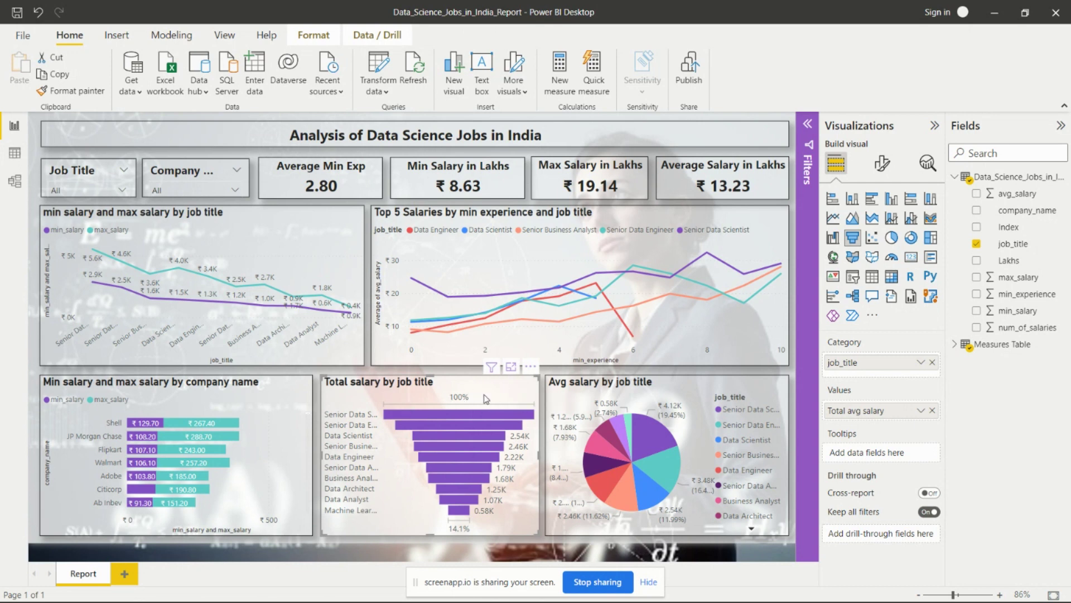
View the Total salary by job title funnel full-size, then select the Avg salary by job title pie.
left_click(510, 367)
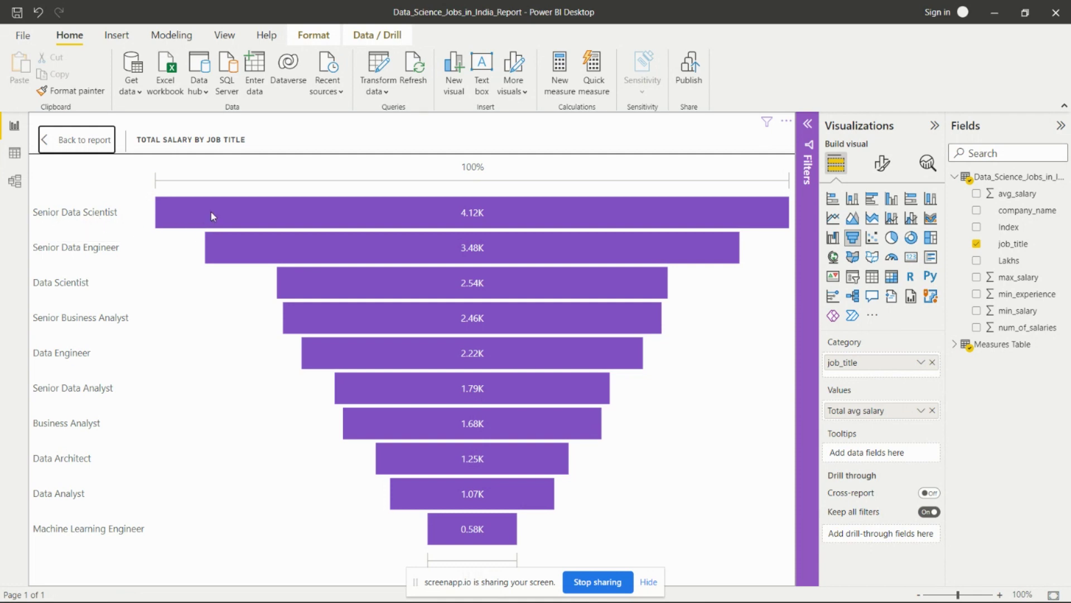
mouse_move(211, 214)
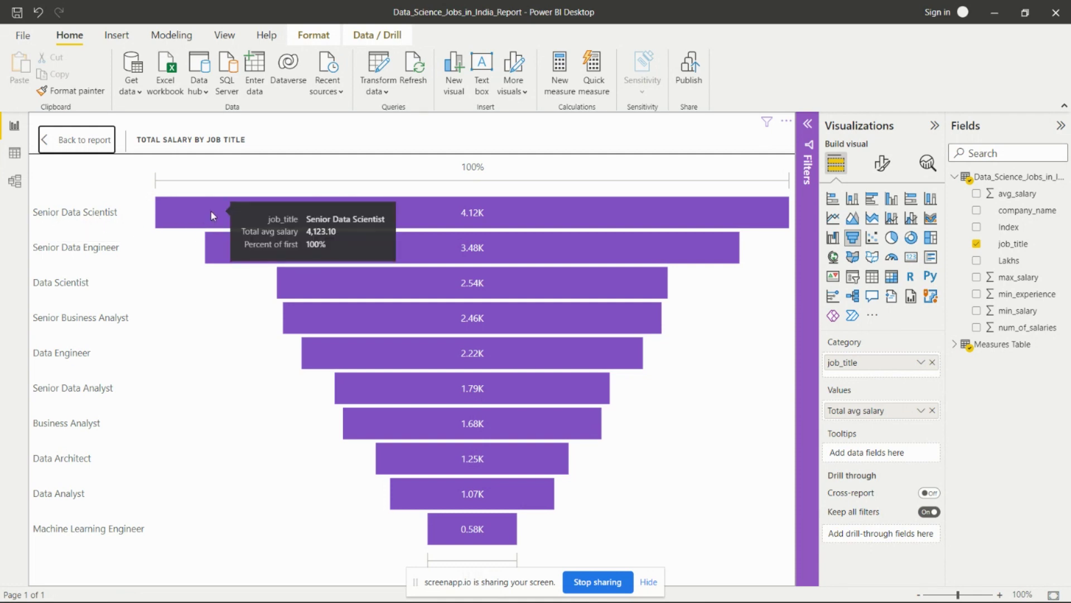
key("Escape")
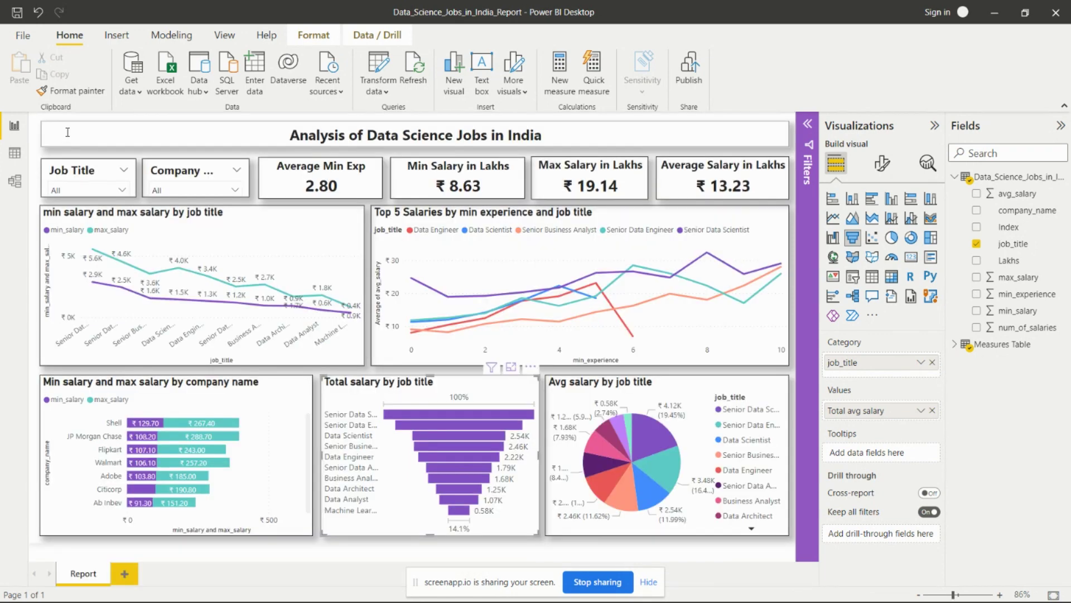
left_click(680, 382)
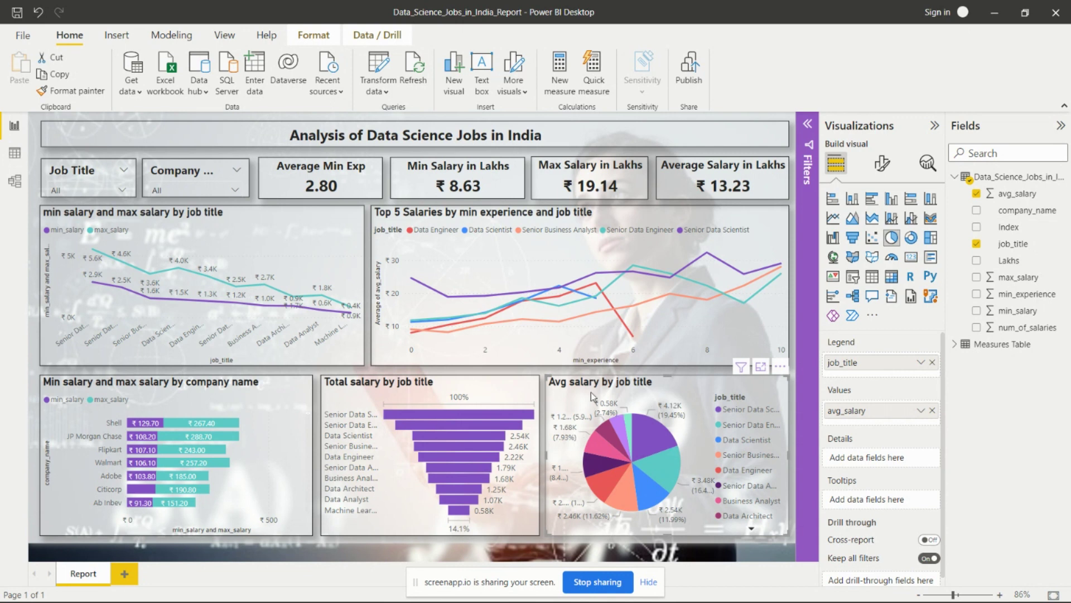
left_click(760, 367)
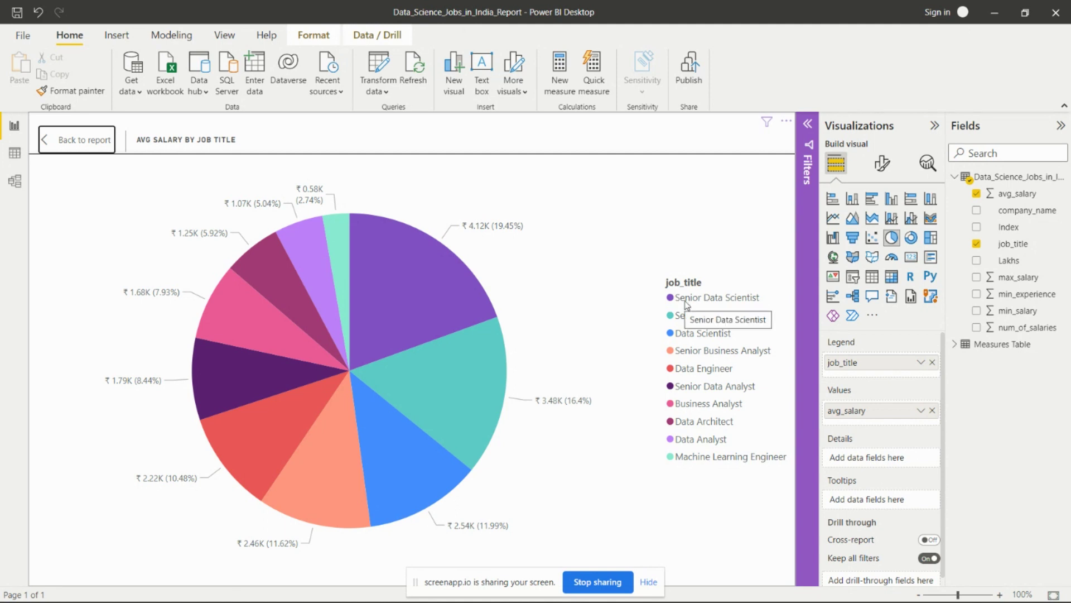
mouse_move(450, 272)
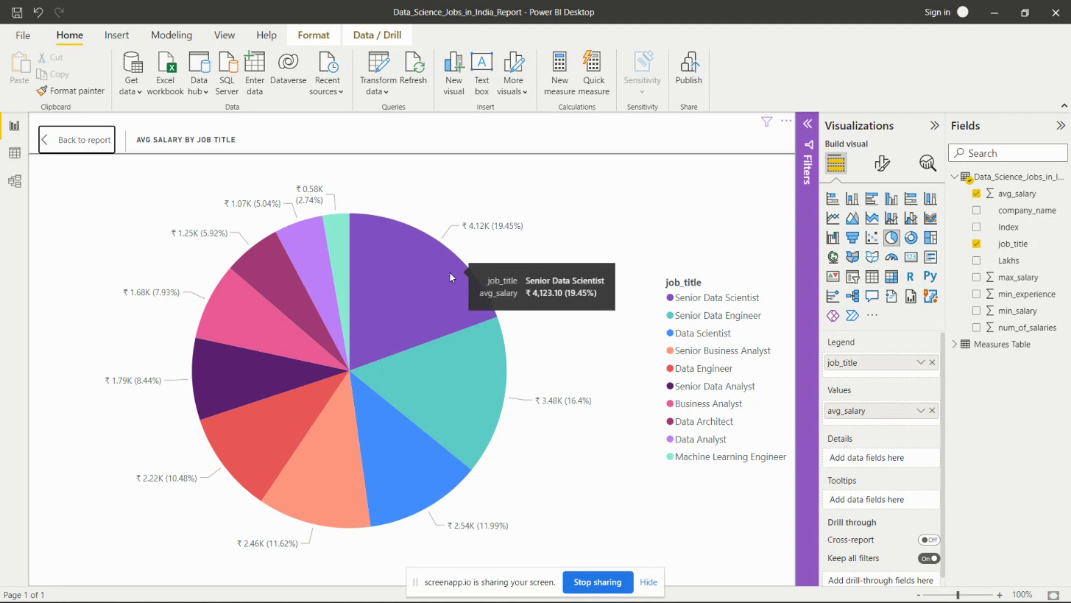
left_click(84, 139, "ctrl")
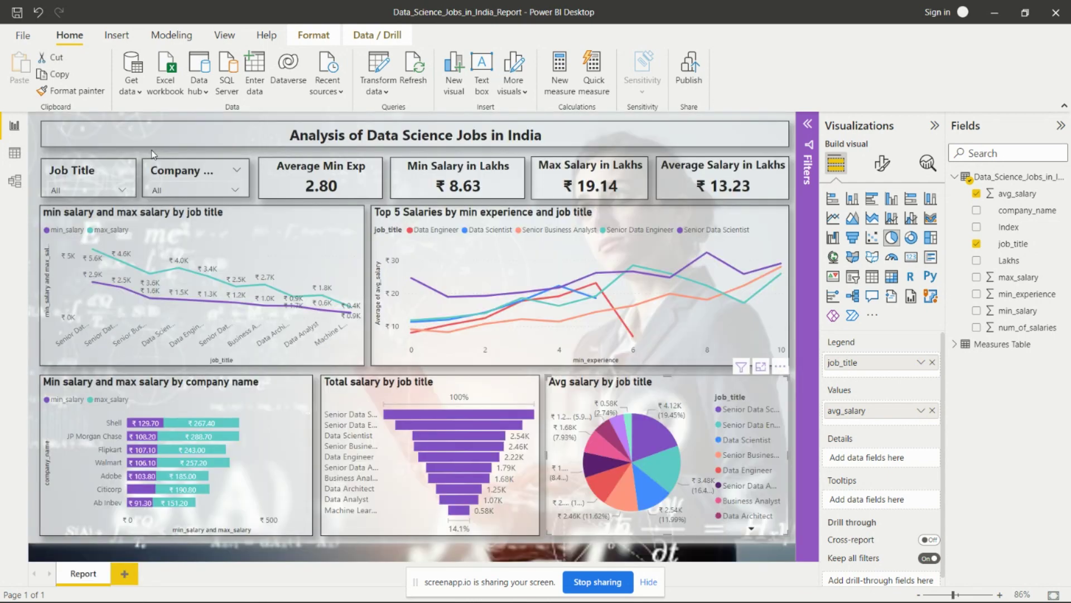